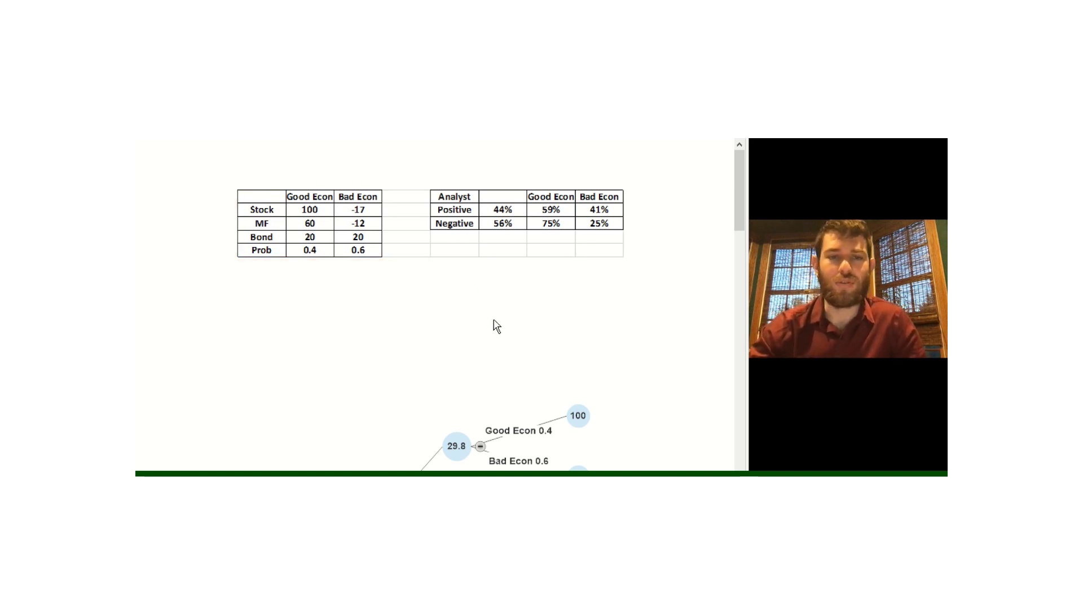
# Scroll through the Don't Hire branch and point out the MF payoffs of 60 and -12
pyautogui.scroll(-3, 519, 316)
pyautogui.scroll(-3, 551, 292)
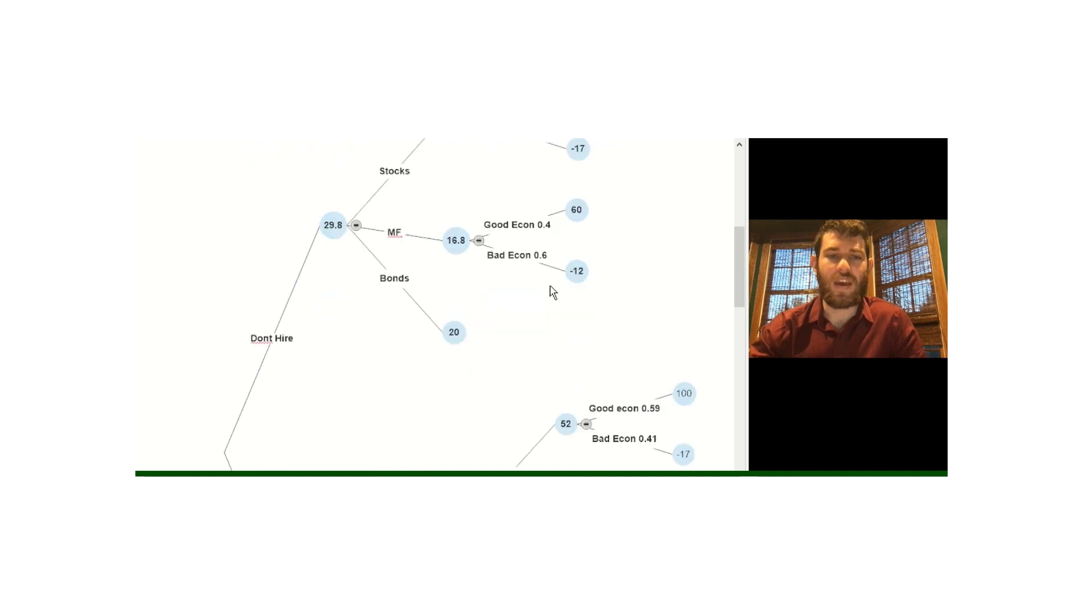
pyautogui.scroll(2, 552, 293)
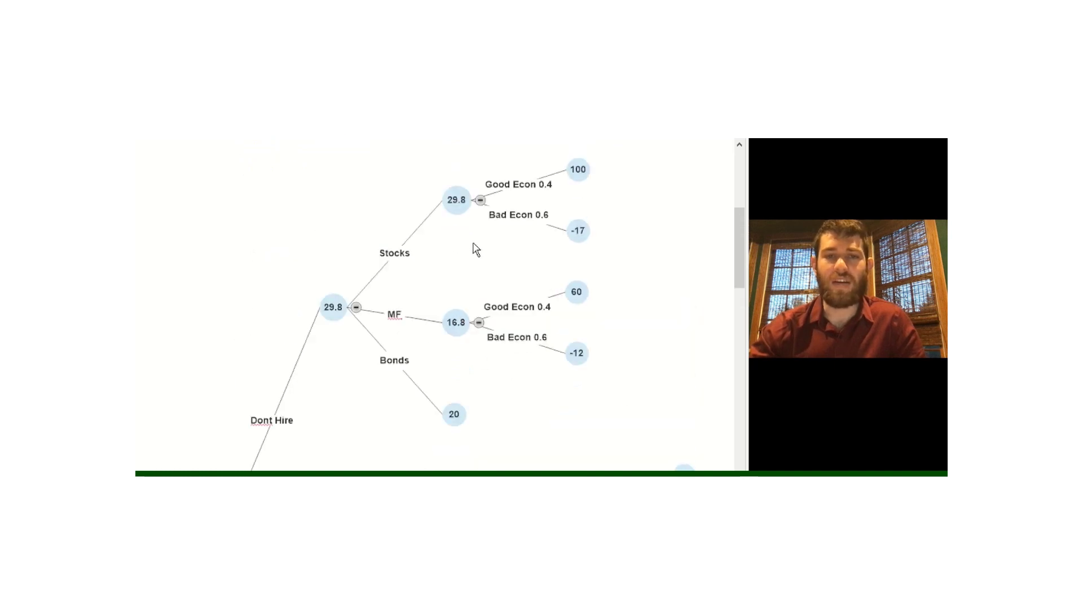
pyautogui.scroll(2, 514, 225)
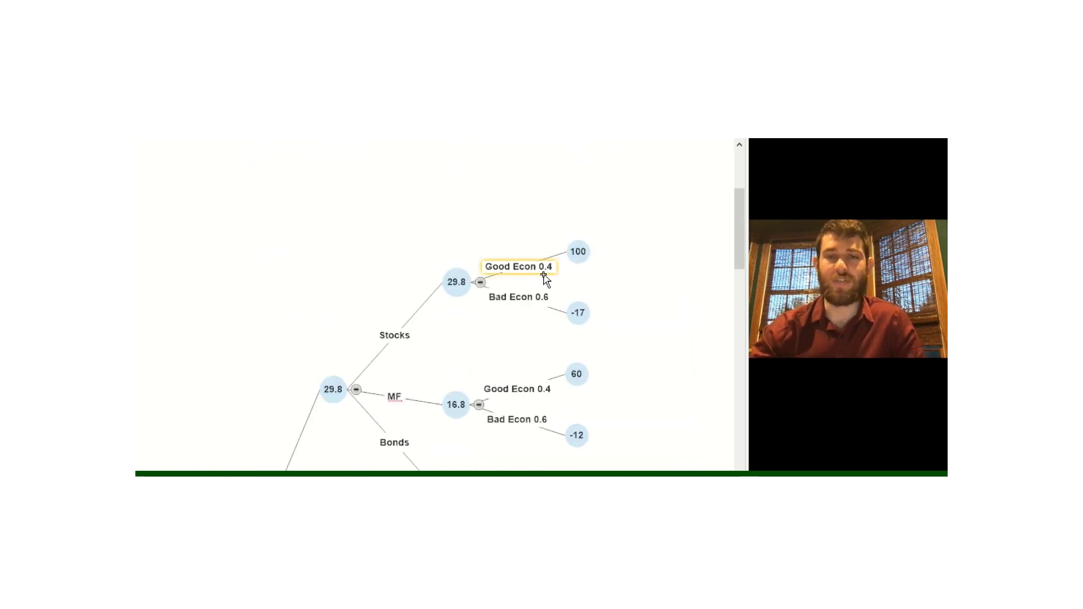
pyautogui.scroll(3, 544, 282)
pyautogui.scroll(-2, 525, 271)
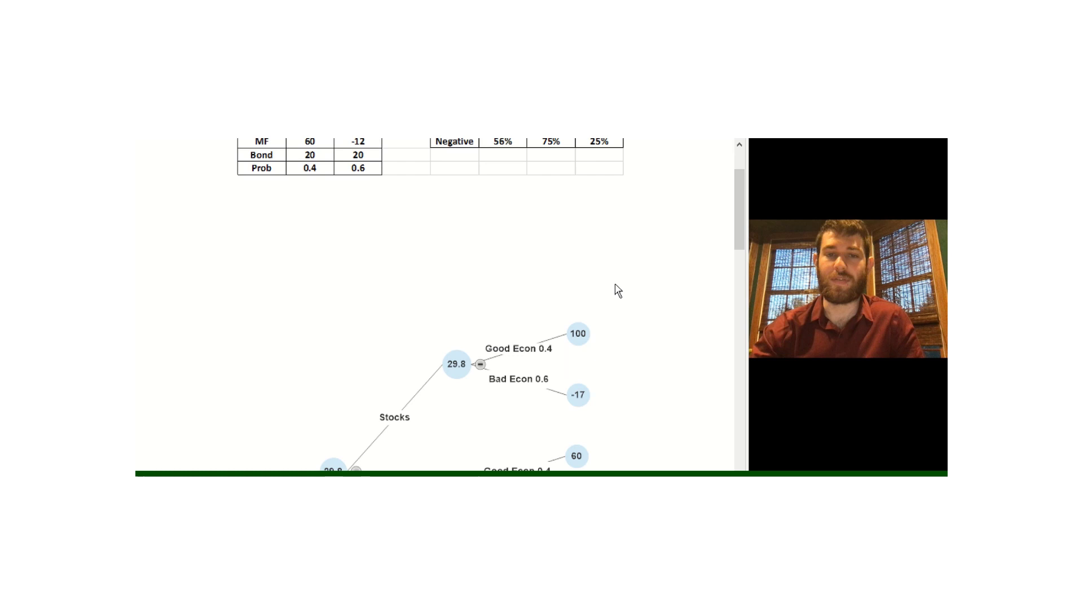
pyautogui.scroll(-2, 617, 290)
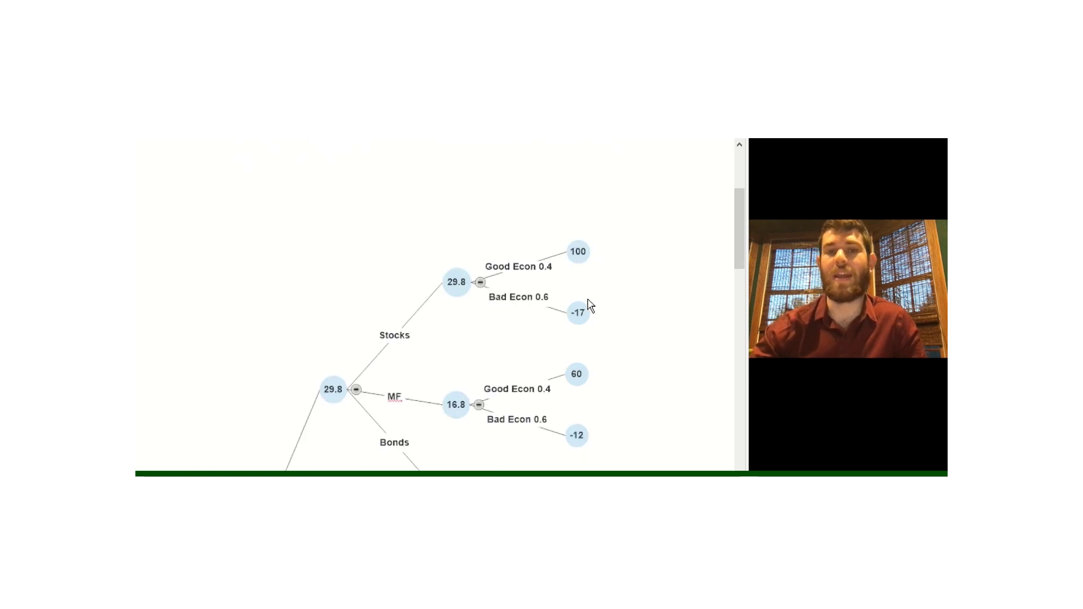
pyautogui.scroll(-2, 614, 313)
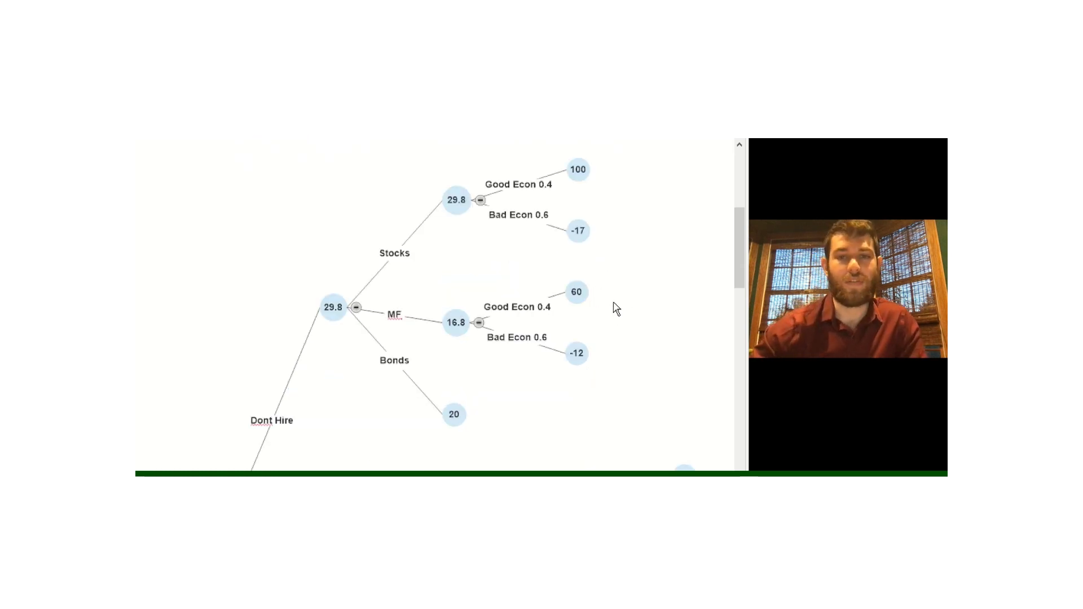
pyautogui.click(586, 298)
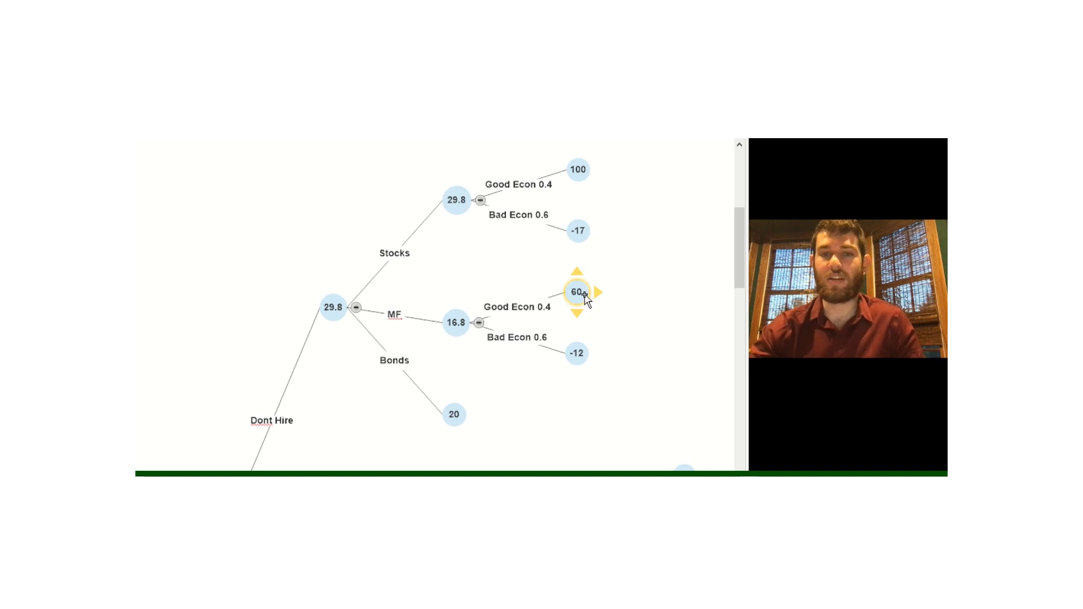
pyautogui.click(578, 354)
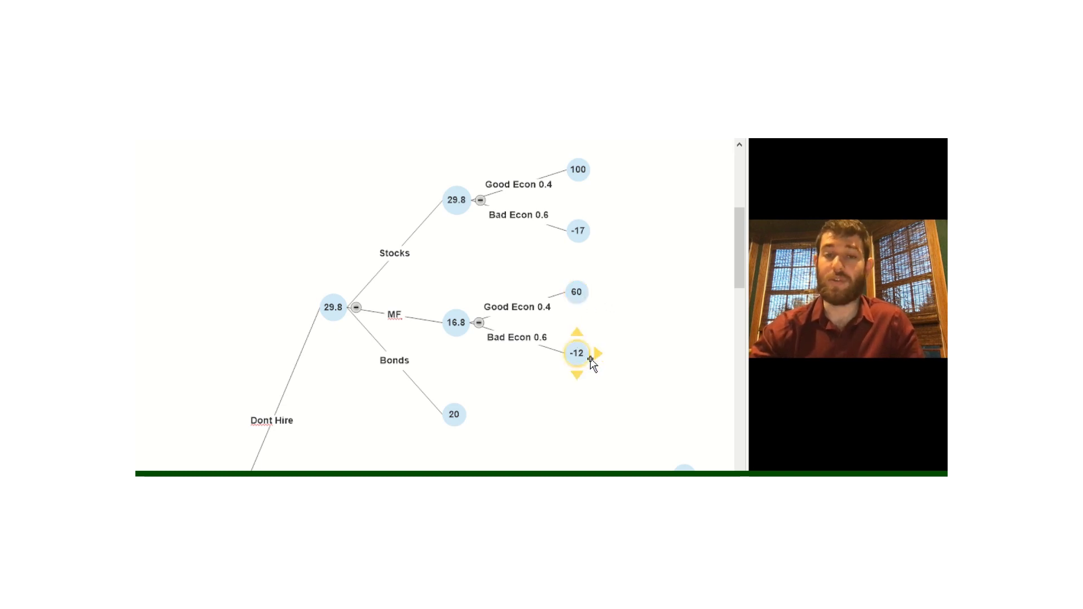
pyautogui.scroll(-2, 544, 344)
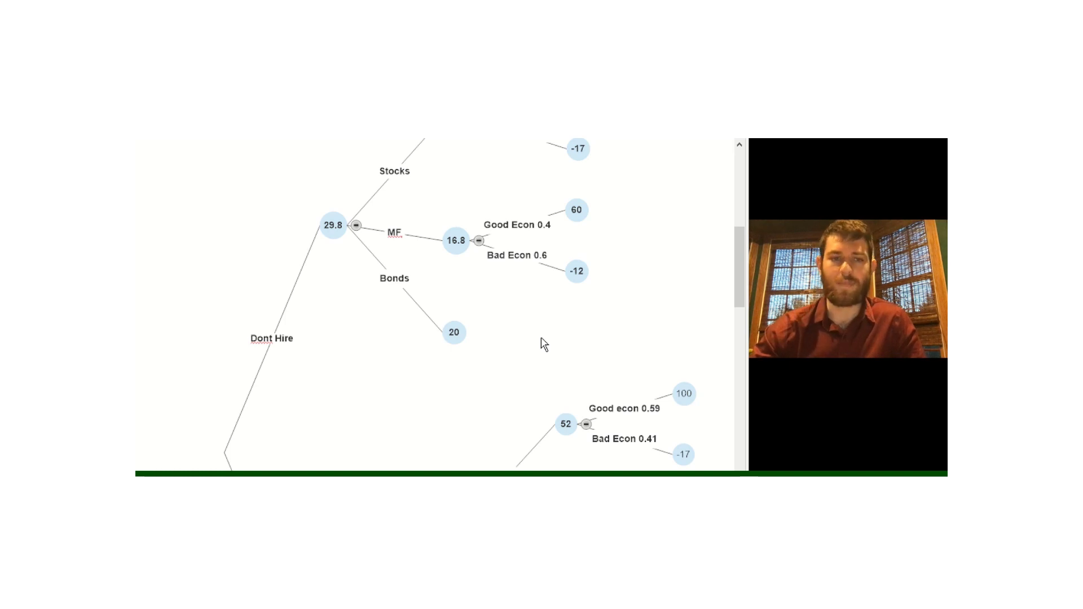
pyautogui.scroll(5, 544, 344)
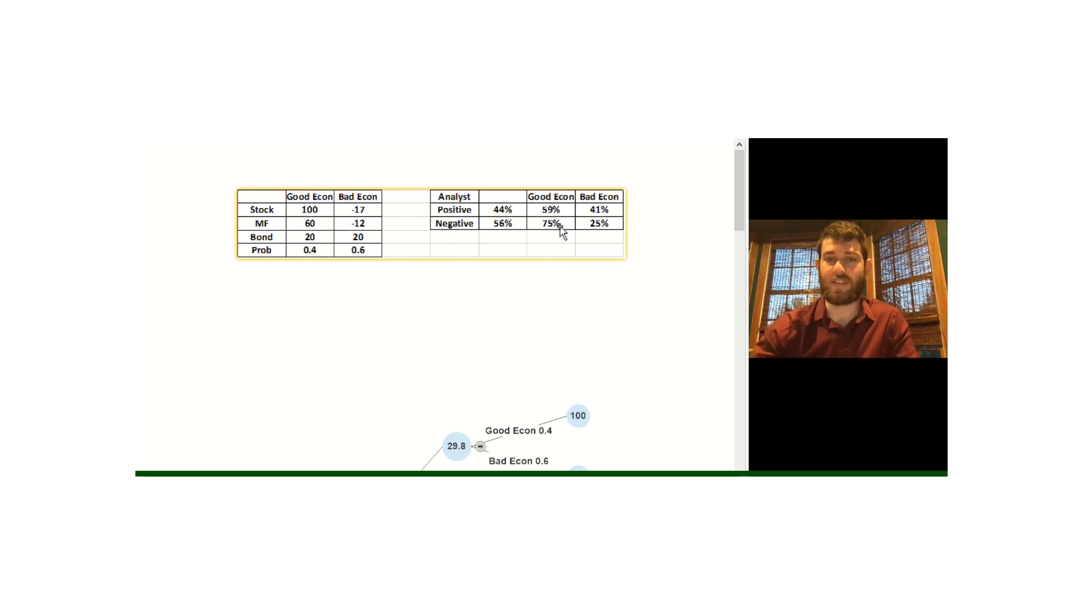
# Scroll to the chance node worth 52: Good econ 0.59 to 100, Bad Econ 0.41 to -17
pyautogui.scroll(-5, 545, 242)
pyautogui.scroll(1, 547, 242)
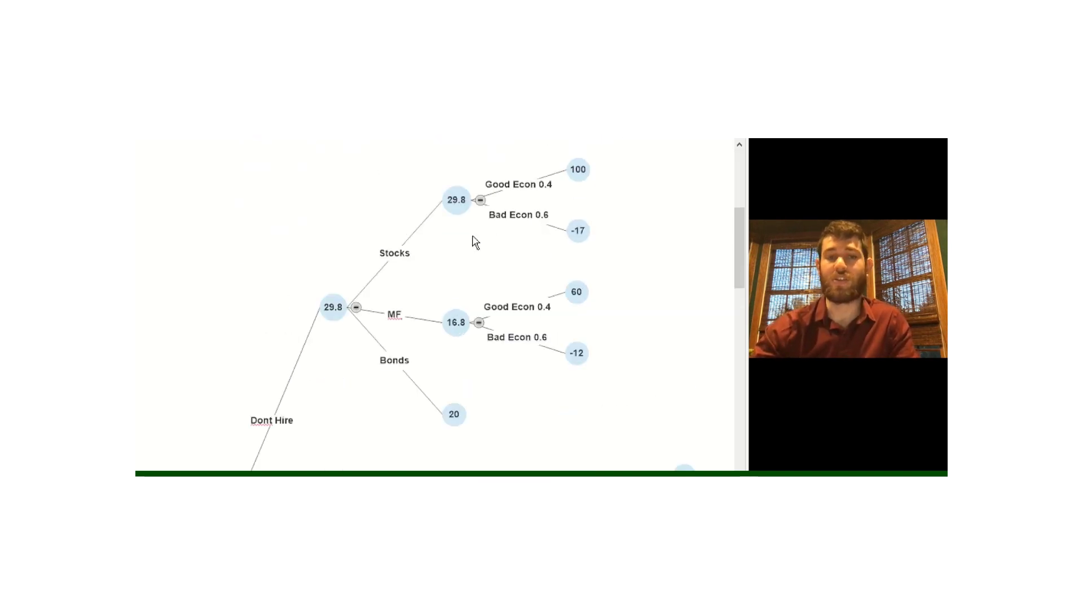
pyautogui.moveTo(577, 170)
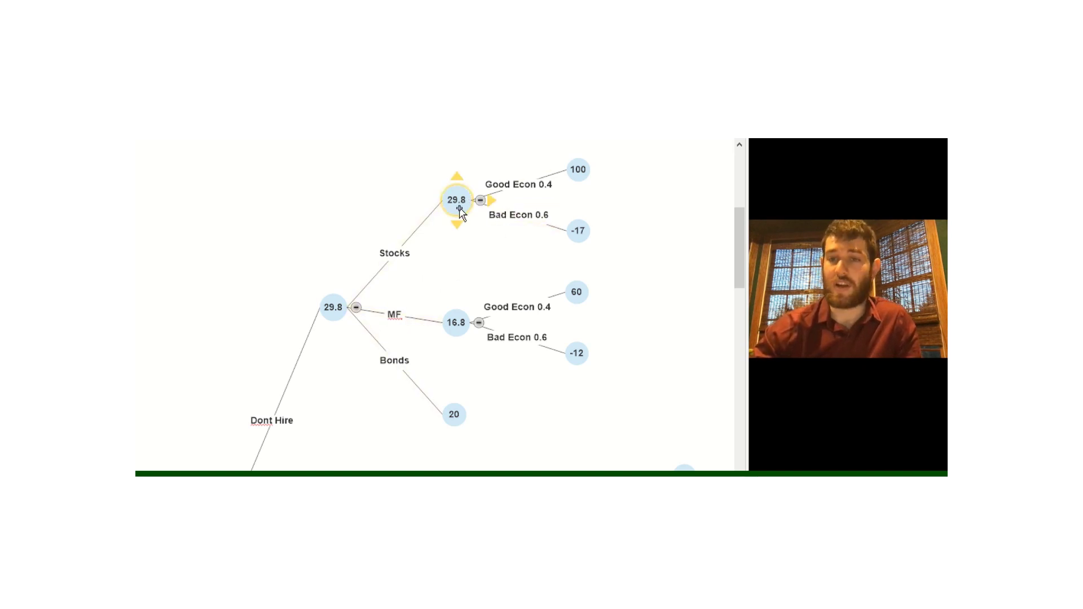
pyautogui.scroll(-3, 464, 234)
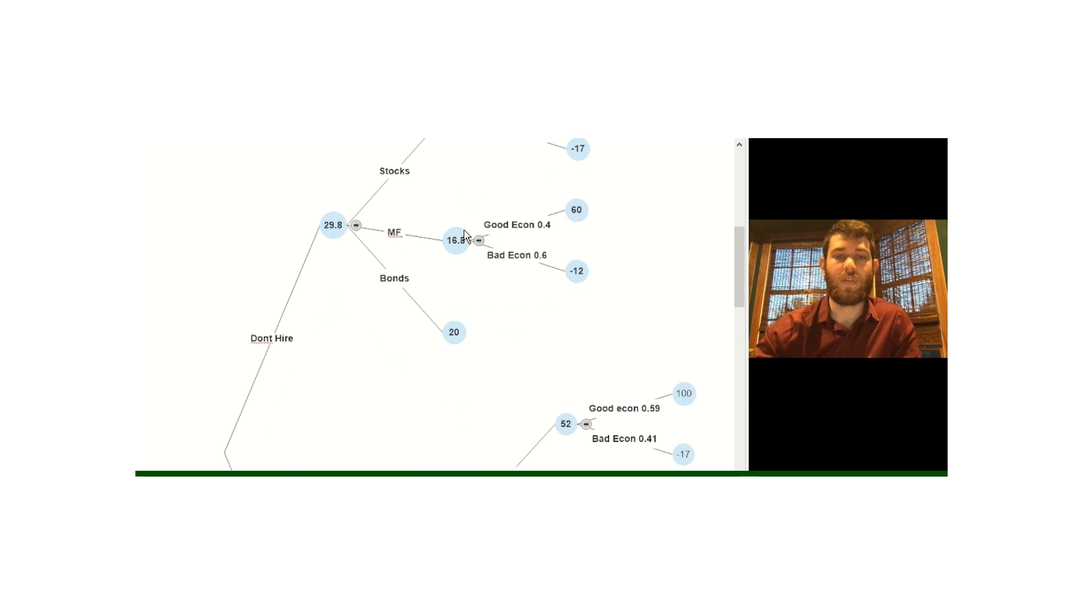
pyautogui.scroll(-8, 464, 234)
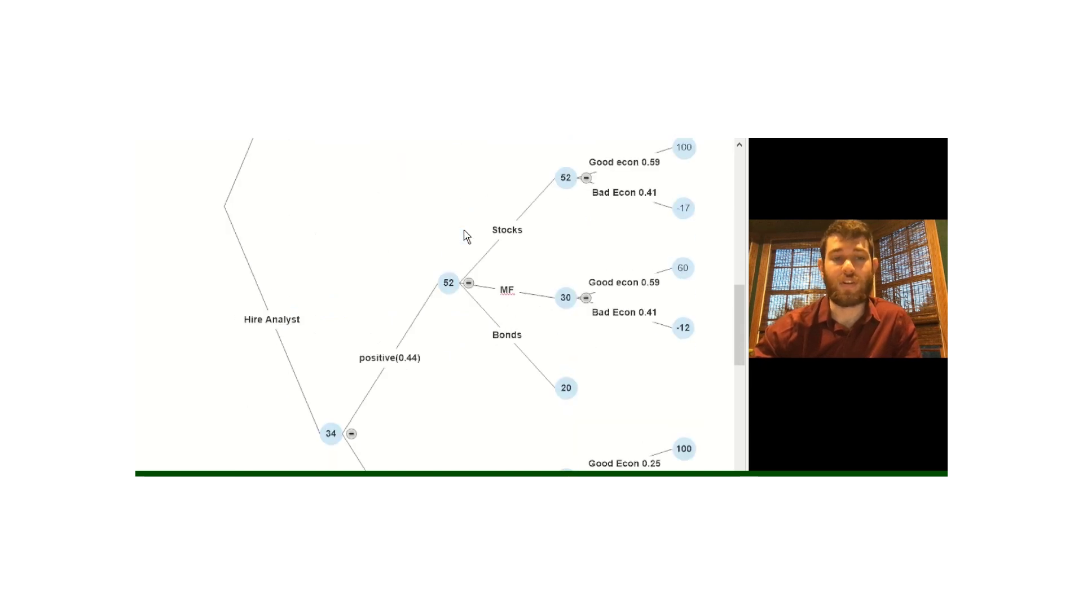
pyautogui.scroll(-3, 374, 240)
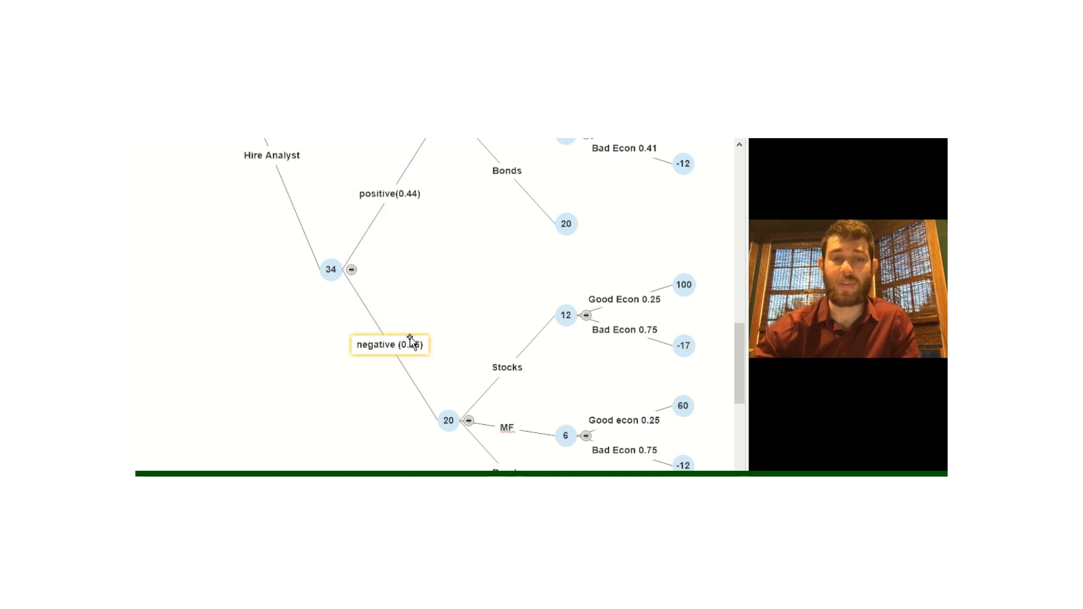
pyautogui.scroll(3, 444, 319)
pyautogui.scroll(3, 444, 318)
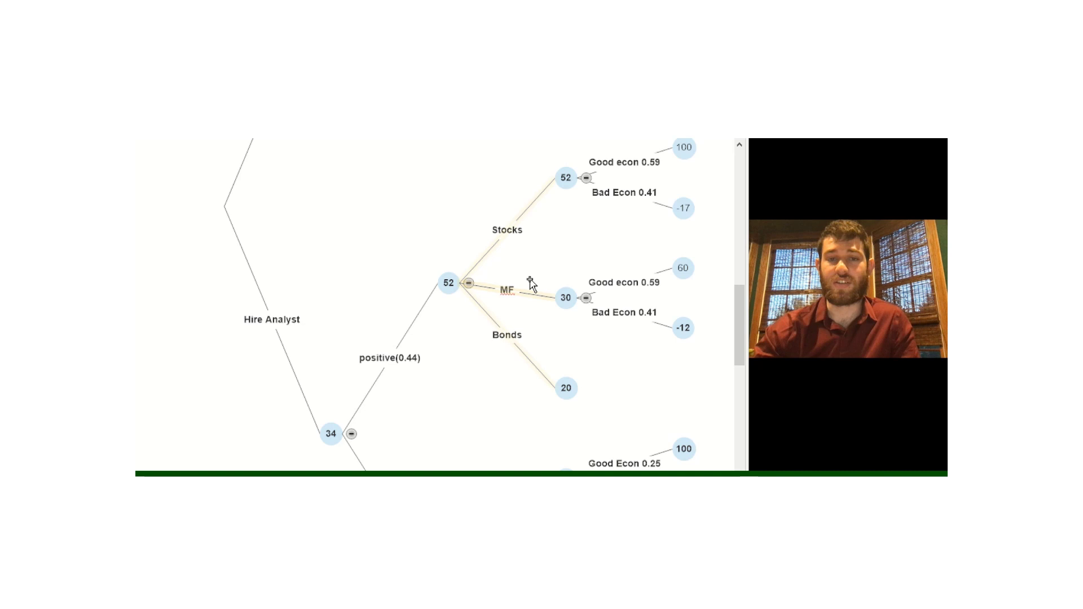
pyautogui.scroll(3, 594, 360)
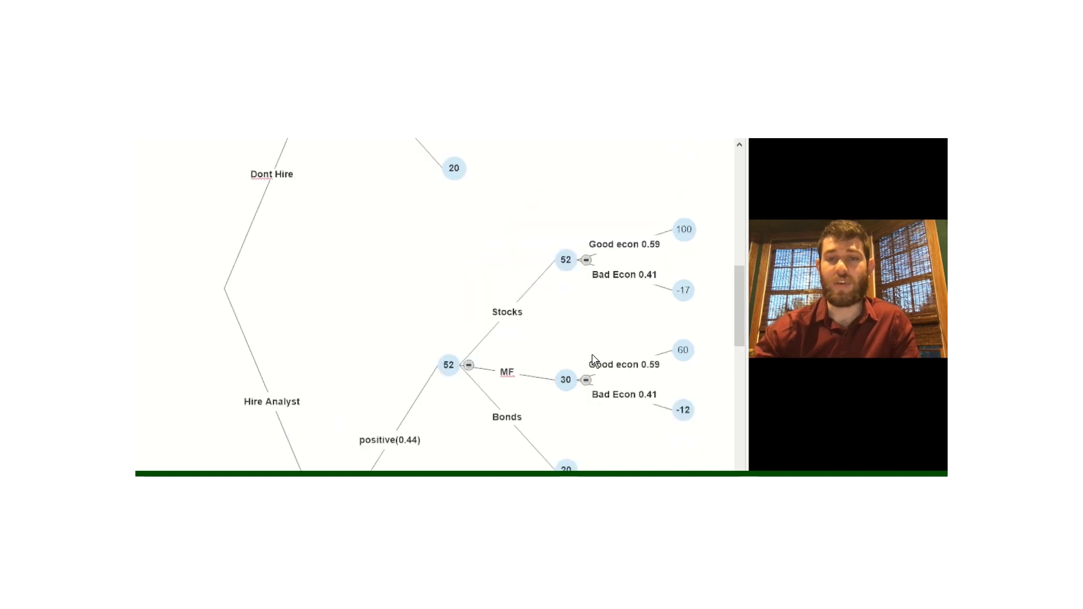
pyautogui.scroll(6, 638, 260)
pyautogui.scroll(12, 636, 246)
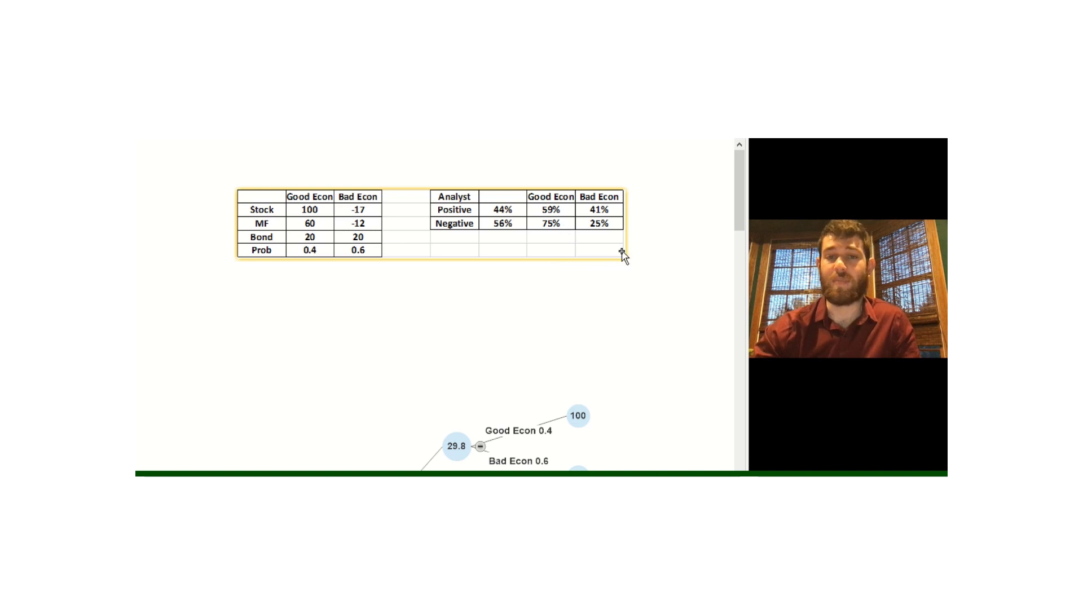
pyautogui.scroll(-20, 609, 254)
pyautogui.scroll(3, 626, 258)
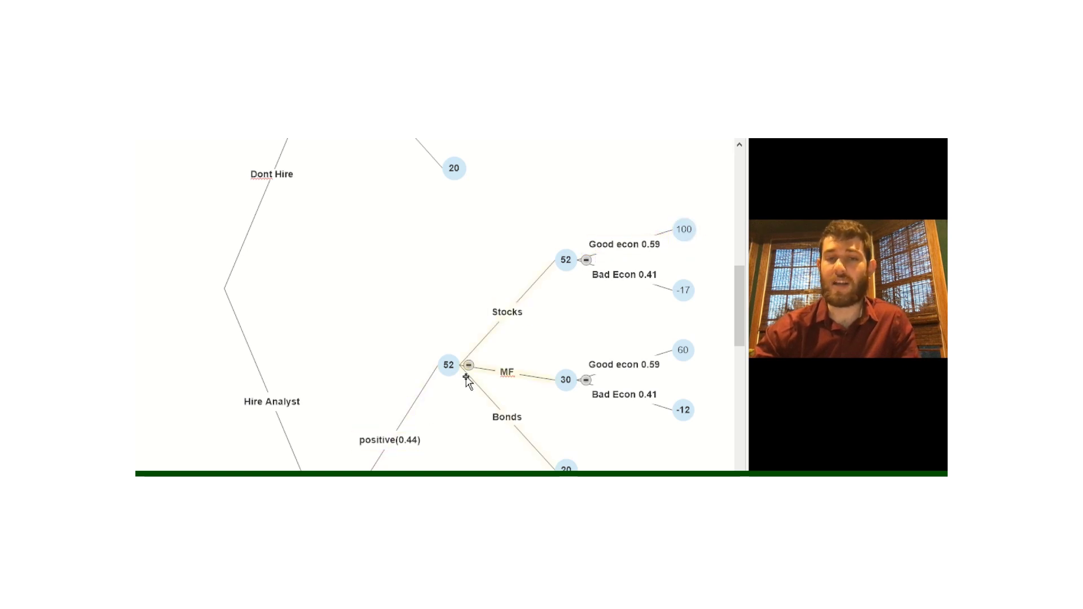
pyautogui.scroll(-2, 582, 330)
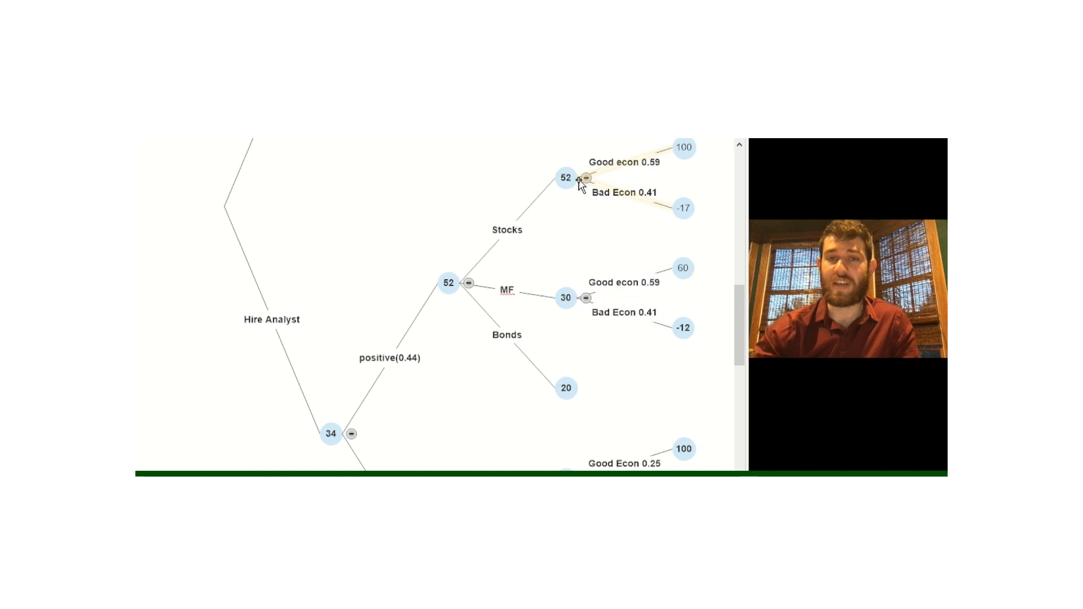
pyautogui.scroll(-6, 550, 336)
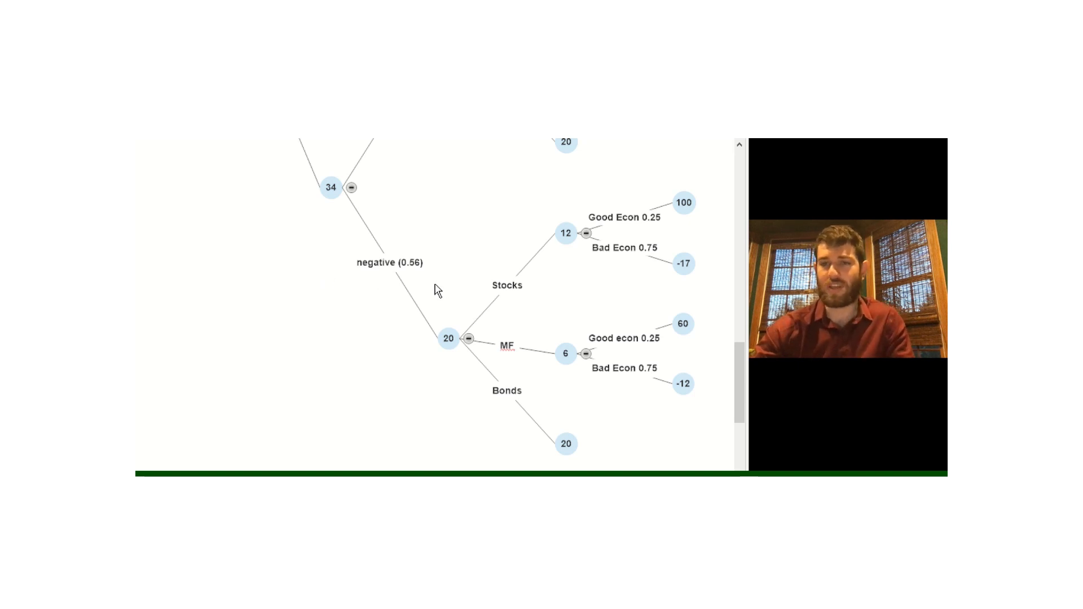
pyautogui.scroll(-3, 433, 290)
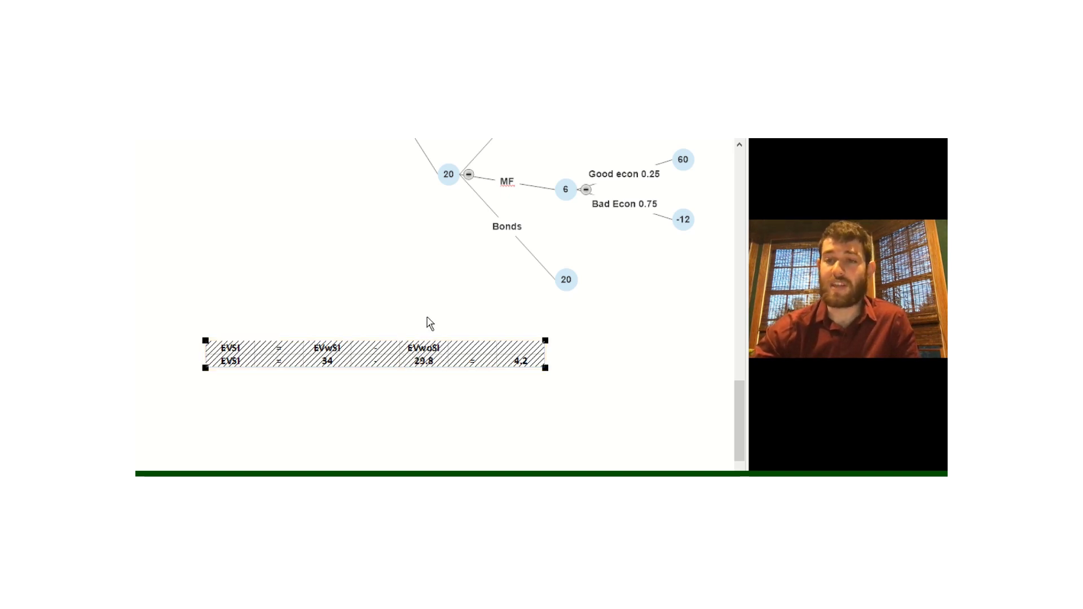
pyautogui.scroll(5, 429, 321)
pyautogui.scroll(2, 271, 222)
pyautogui.scroll(-2, 285, 249)
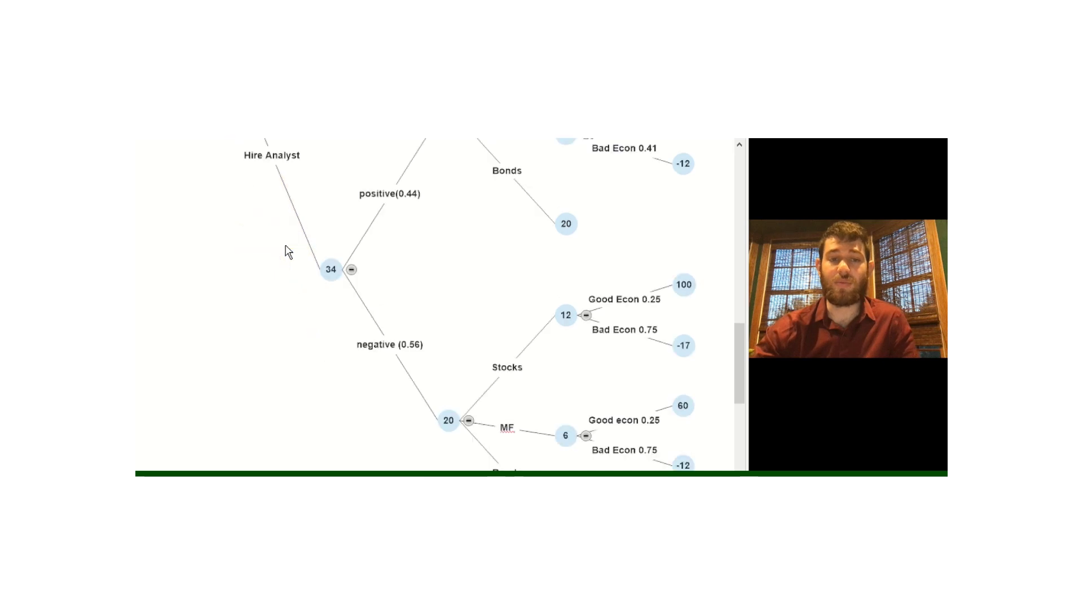
pyautogui.click(336, 283)
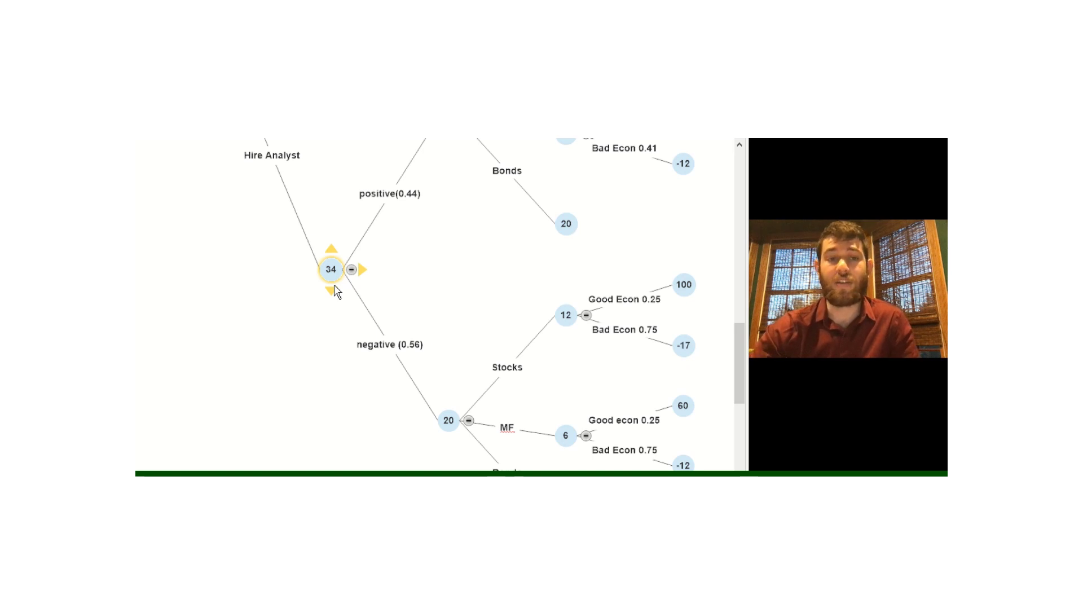
pyautogui.scroll(3, 321, 286)
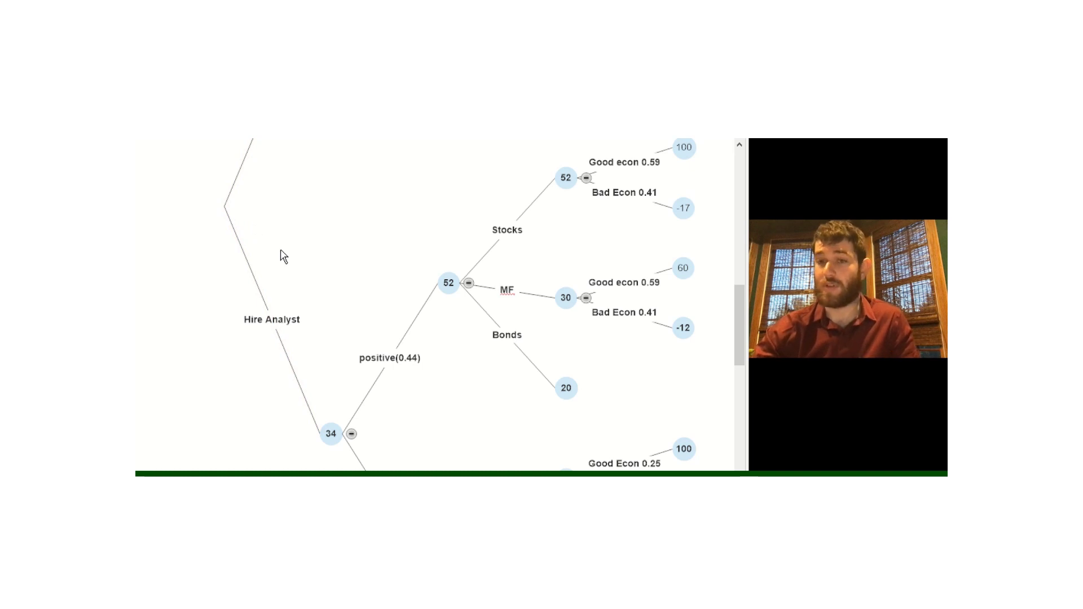
pyautogui.scroll(-2, 284, 257)
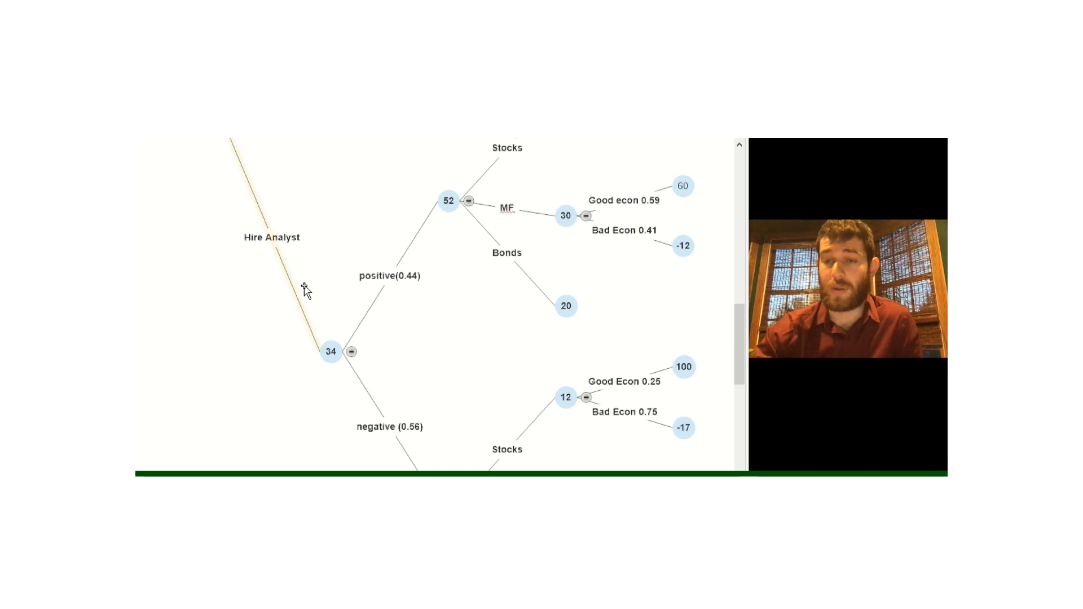
pyautogui.scroll(-2, 331, 285)
pyautogui.scroll(-6, 331, 285)
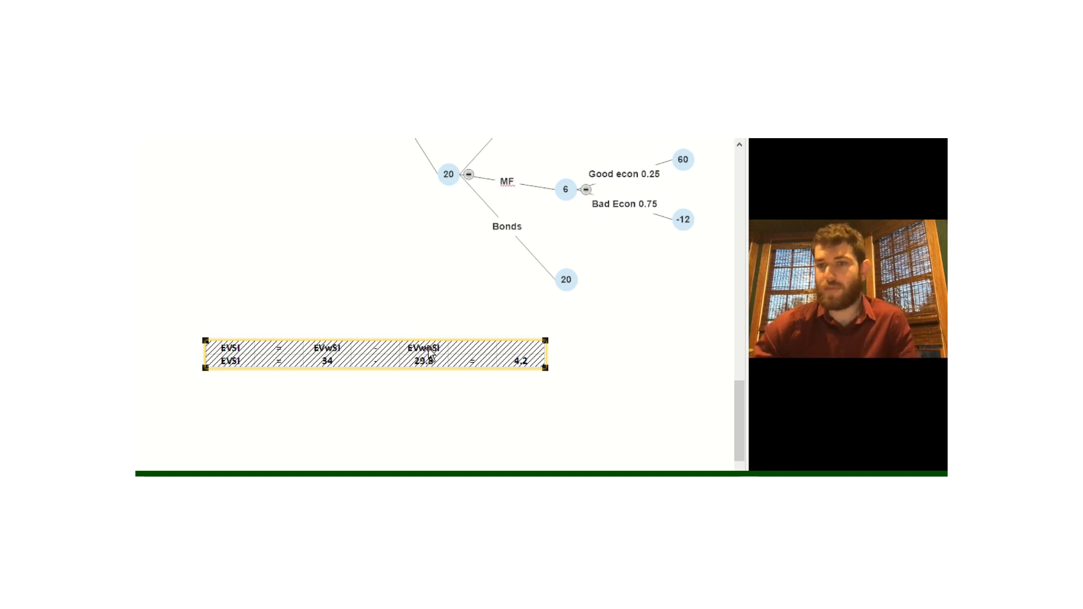
pyautogui.scroll(10, 429, 354)
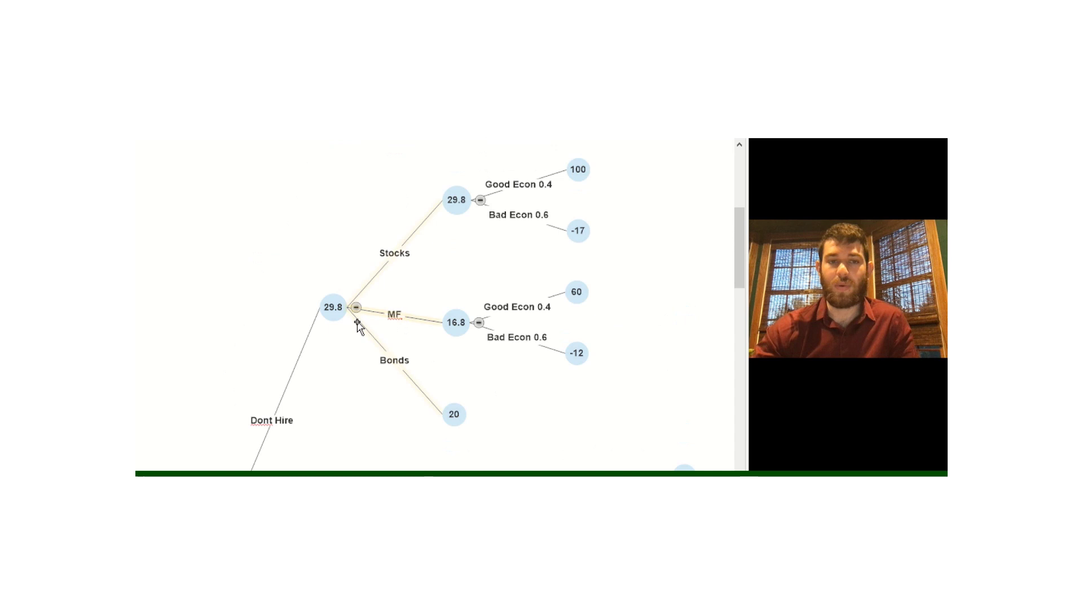
pyautogui.click(335, 318)
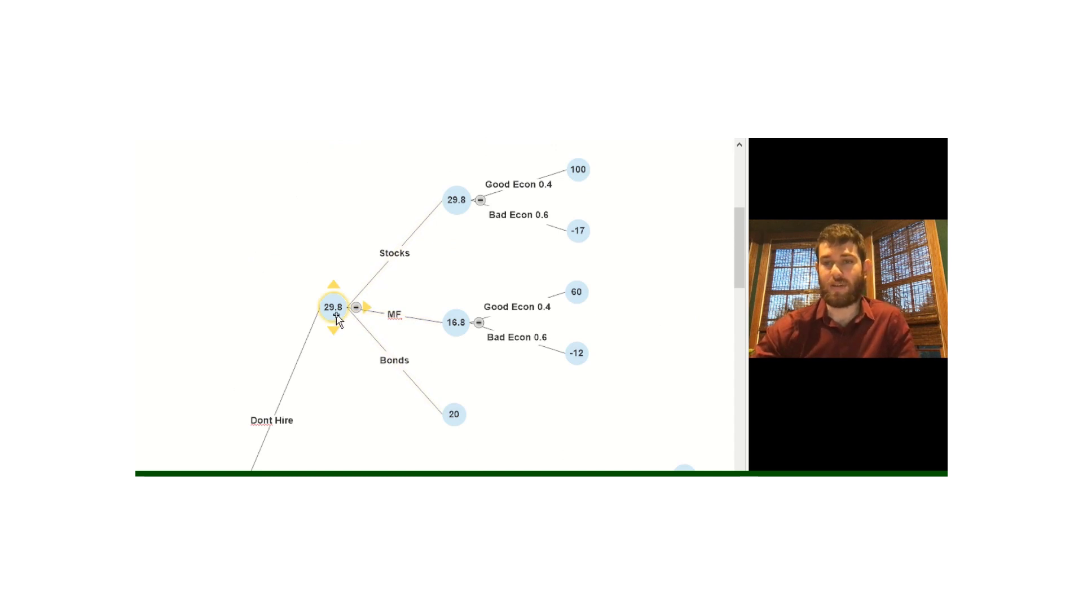
pyautogui.scroll(-10, 339, 319)
pyautogui.click(334, 354)
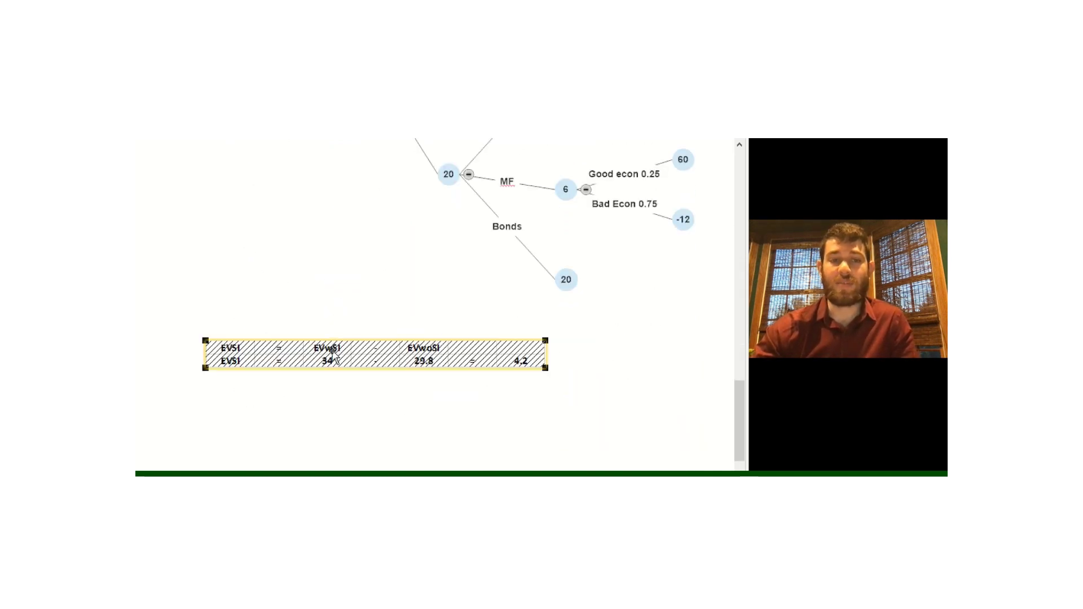
pyautogui.scroll(3, 346, 344)
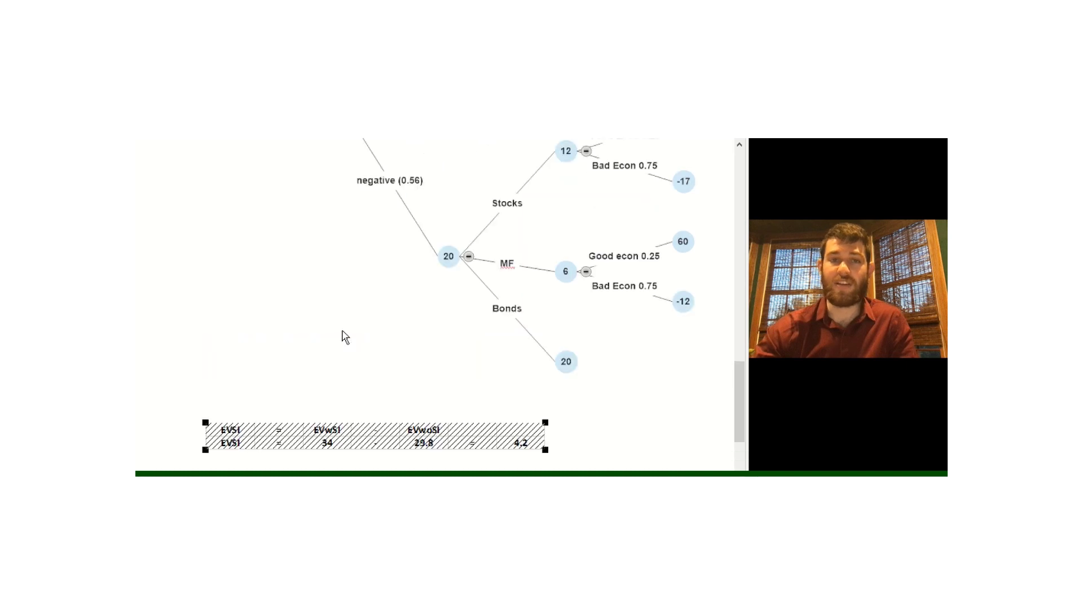
pyautogui.scroll(-3, 330, 271)
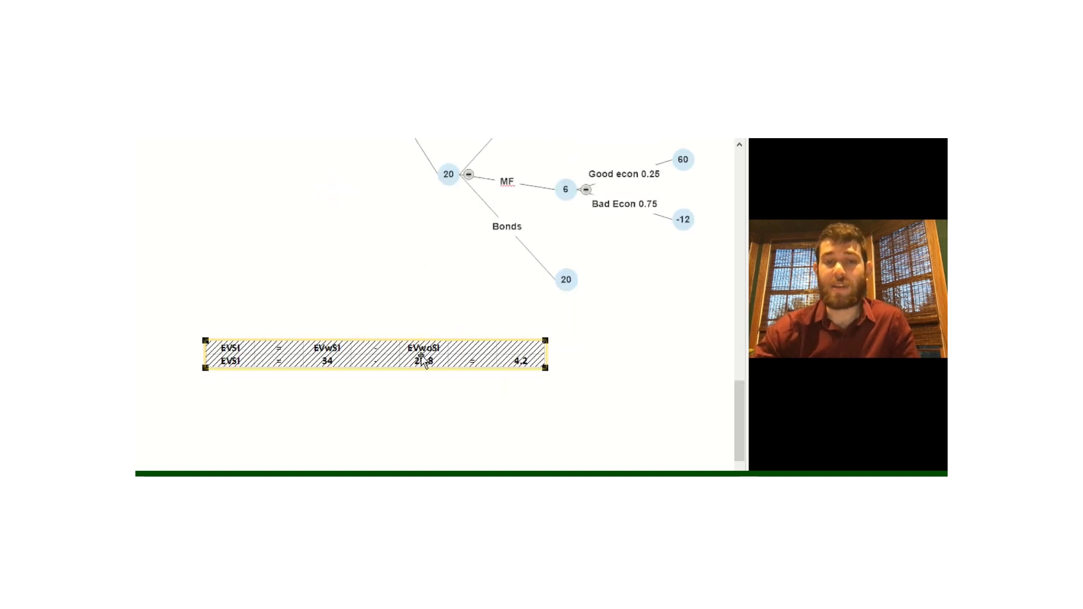